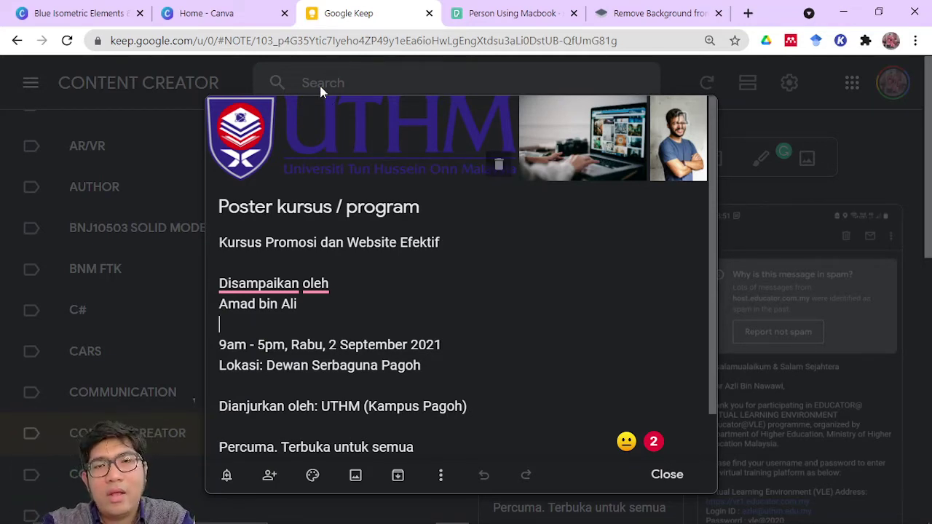
Step: Close the background-removal page and open canva.com in a new browser tab
left_click(718, 13)
left_click(92, 14)
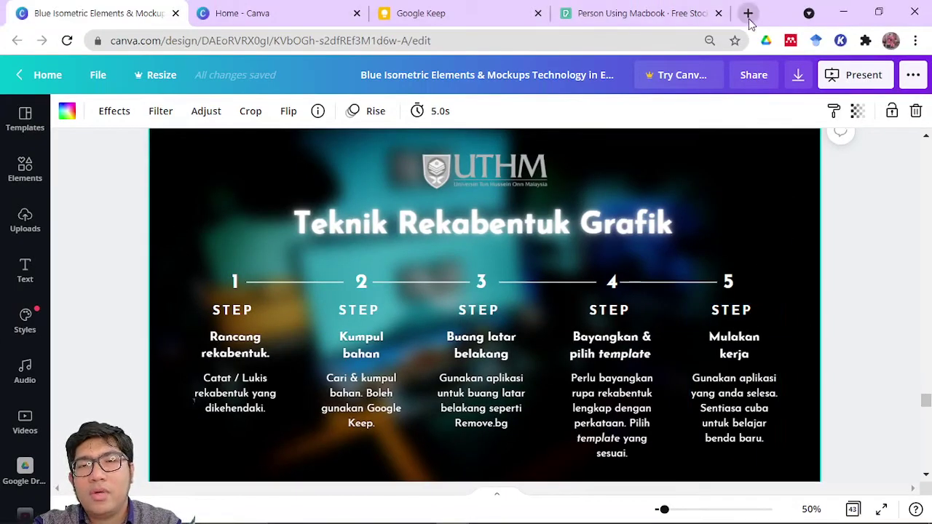
left_click(748, 13)
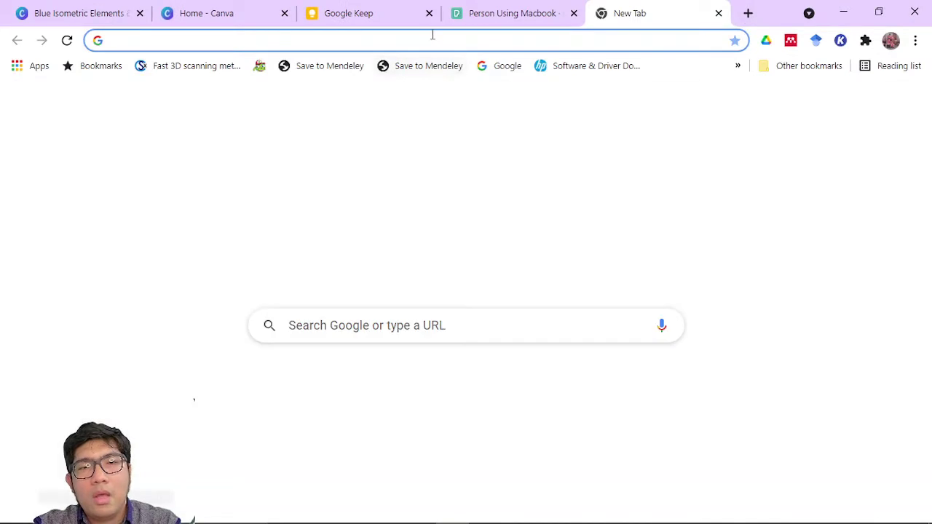
type("canva")
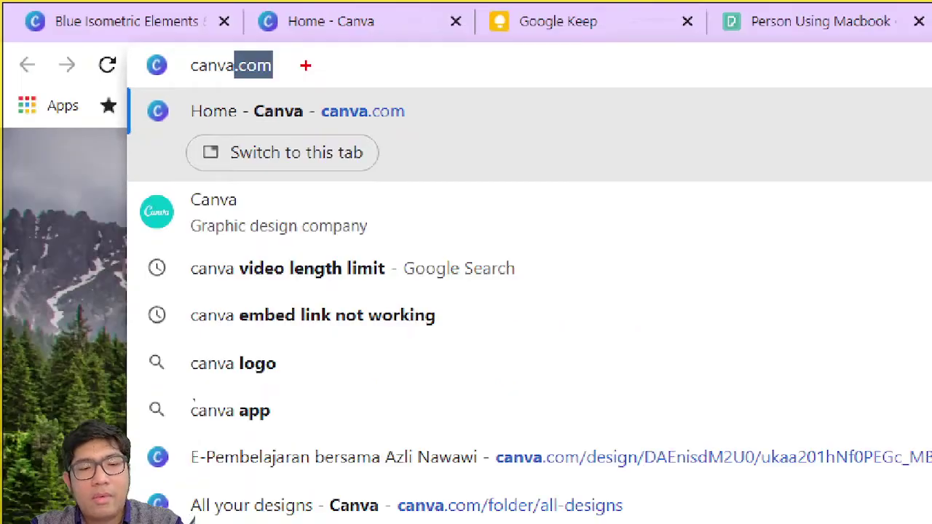
key("Escape")
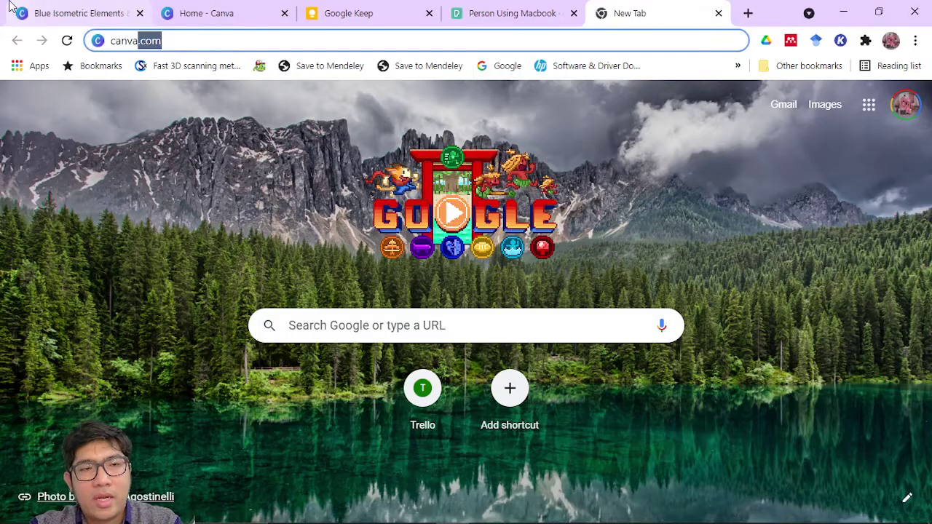
left_click(187, 40)
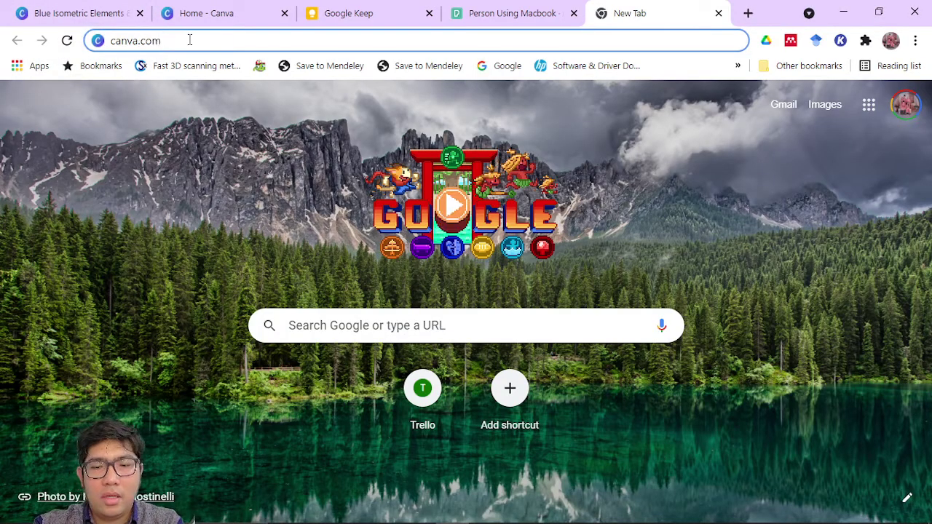
key("Return")
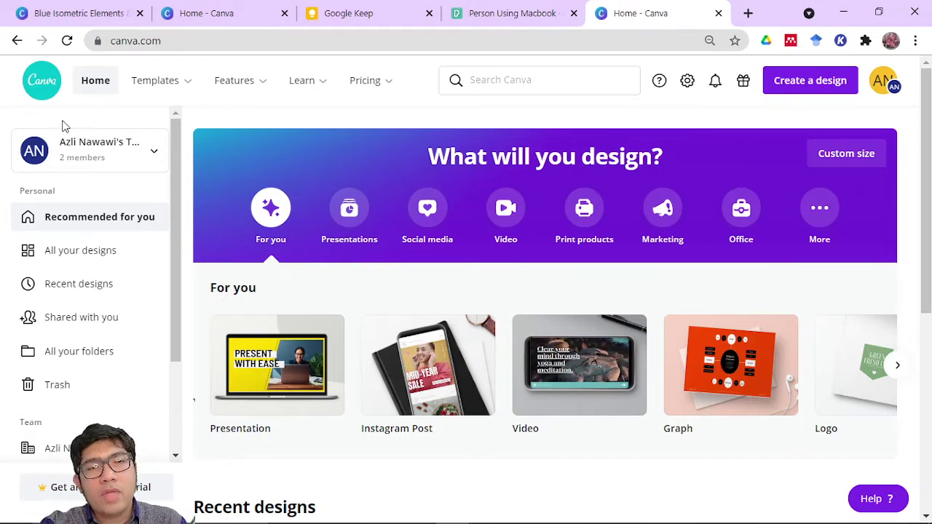
Step: Look over the account and team options, then browse the suggested design types up to Logo, Poster and Newsletter
left_click(884, 81)
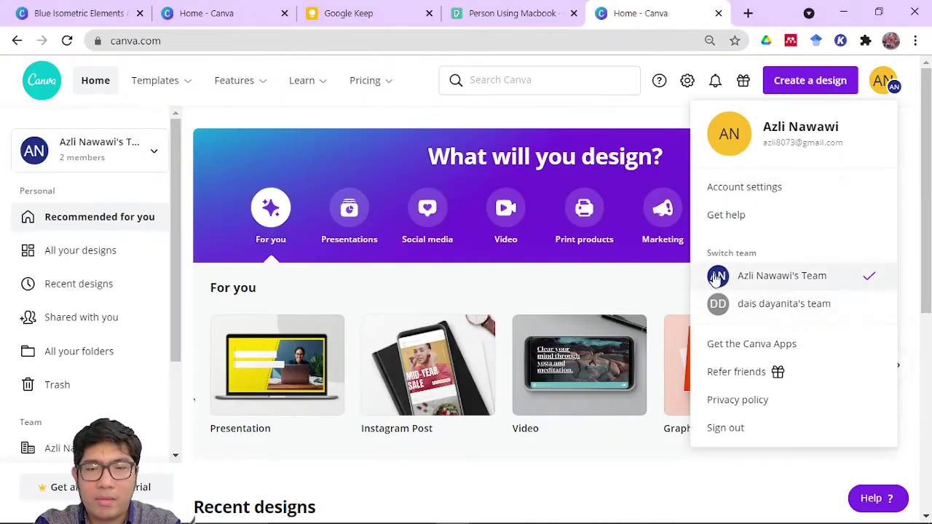
left_click(674, 284)
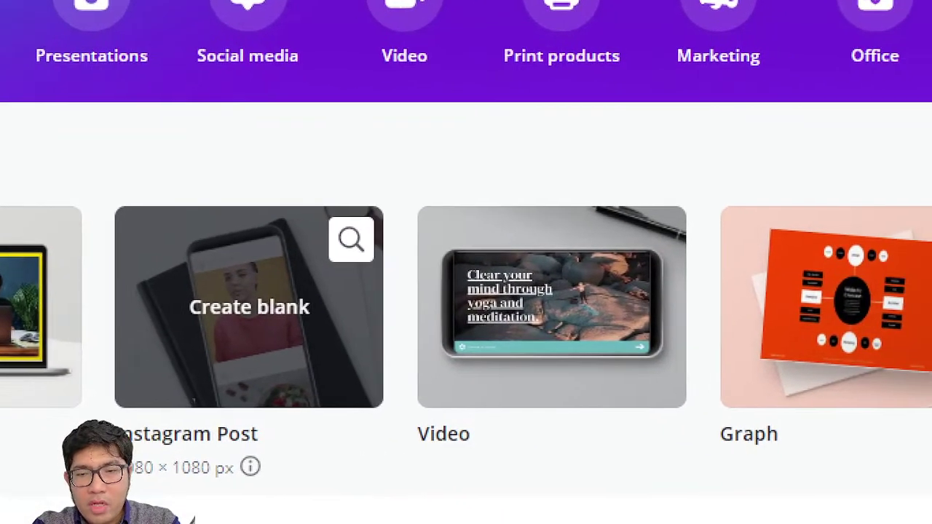
left_click_drag(565, 416, 603, 376)
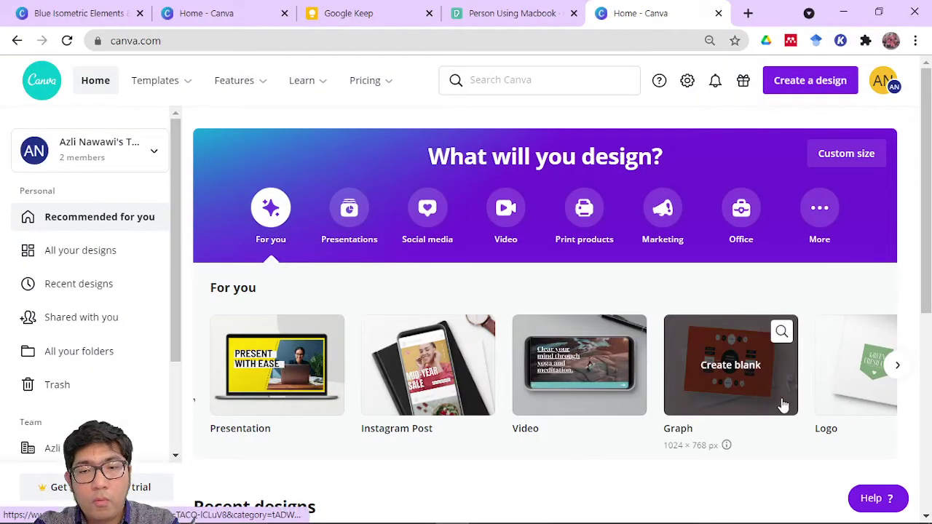
left_click(897, 367)
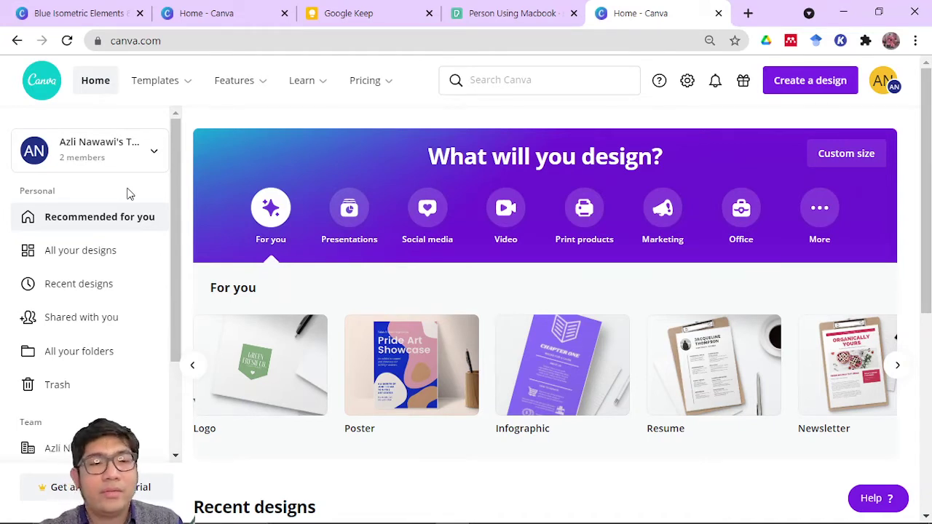
Step: Open the list of all your designs and look through the earlier posters, presentations and posts
left_click(94, 255)
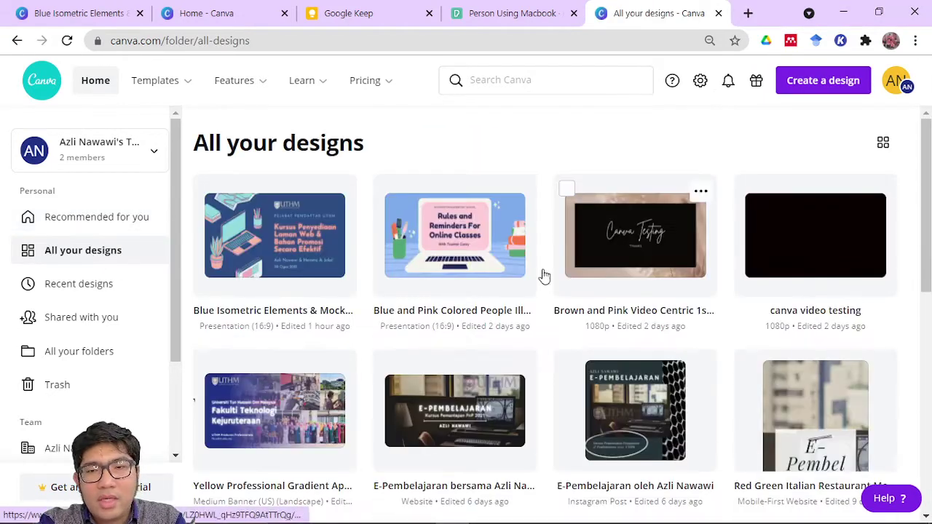
scroll(545, 284, "down", 2)
scroll(545, 286, "down", 1)
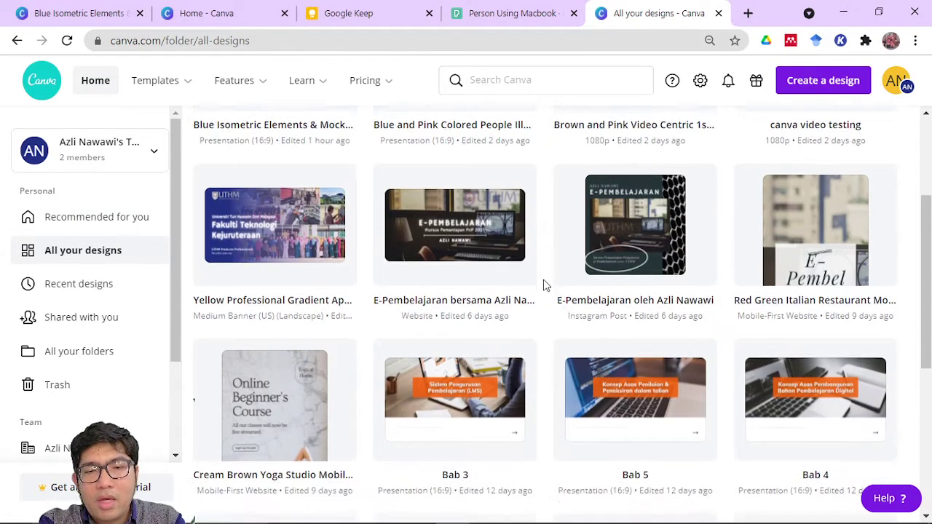
scroll(551, 298, "down", 4)
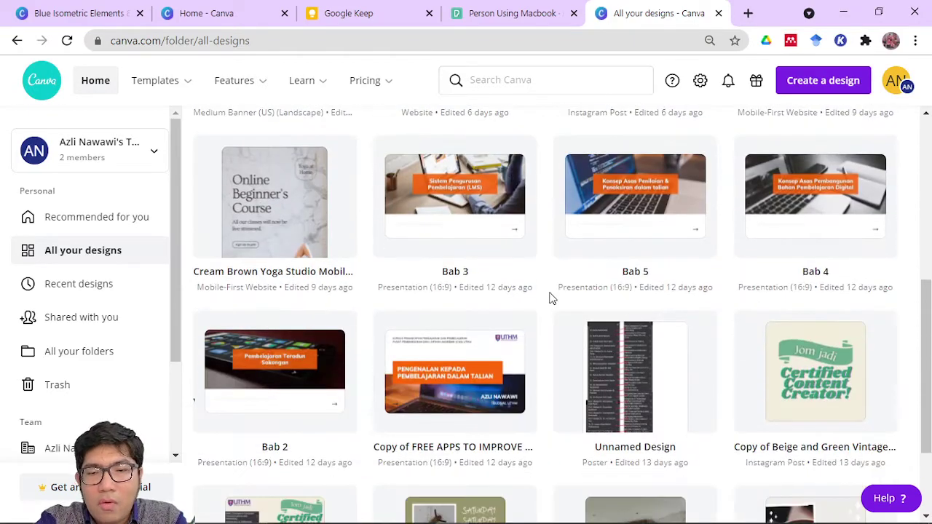
scroll(552, 298, "down", 7)
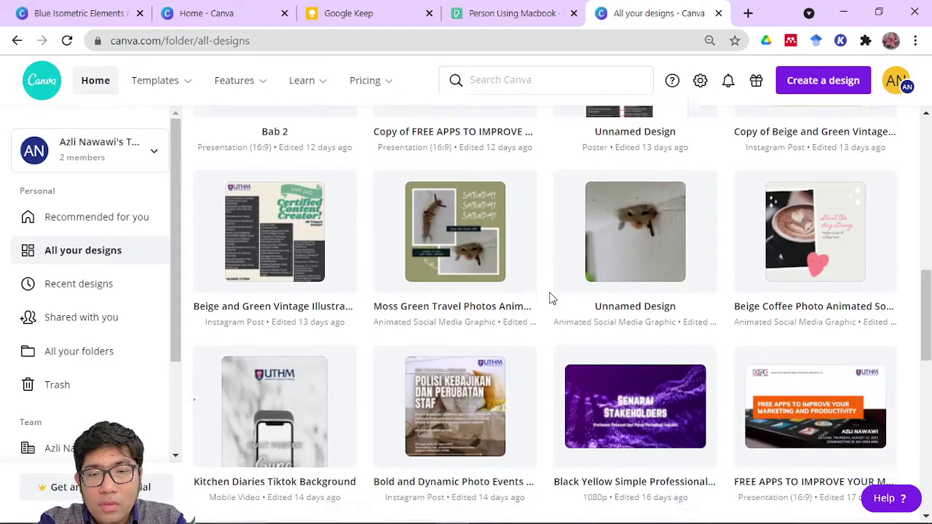
scroll(548, 299, "down", 7)
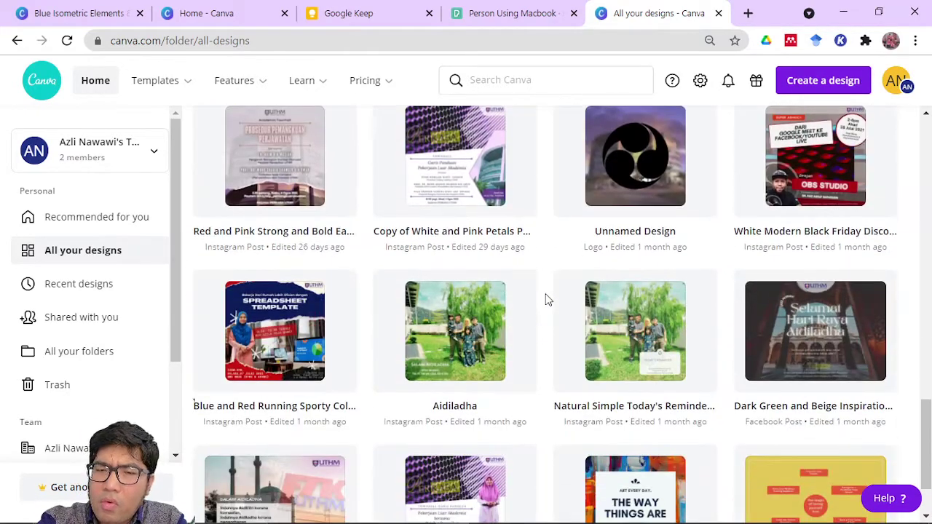
scroll(548, 300, "down", 5)
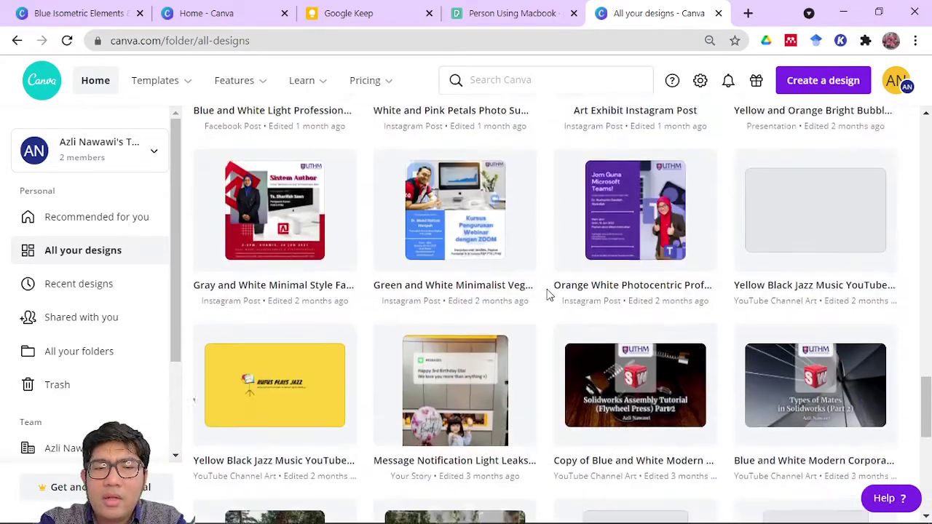
scroll(551, 289, "down", 6)
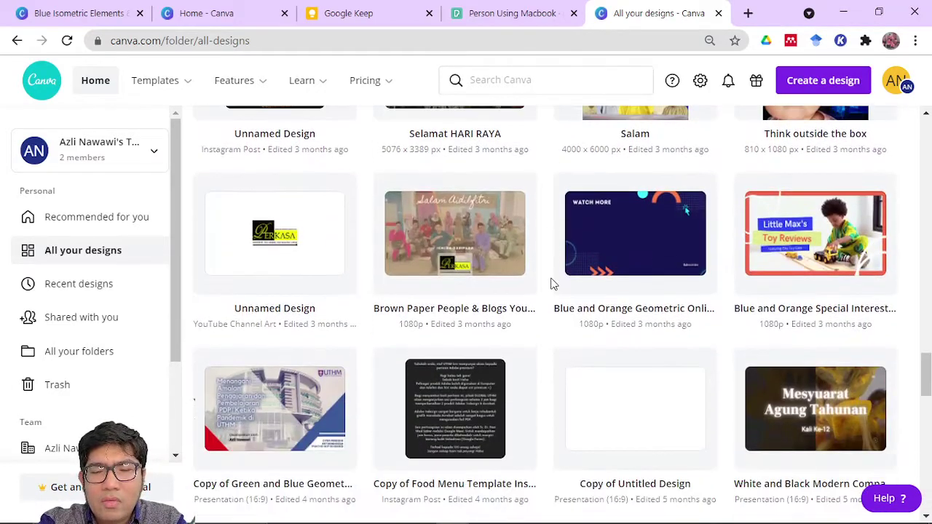
scroll(551, 284, "down", 10)
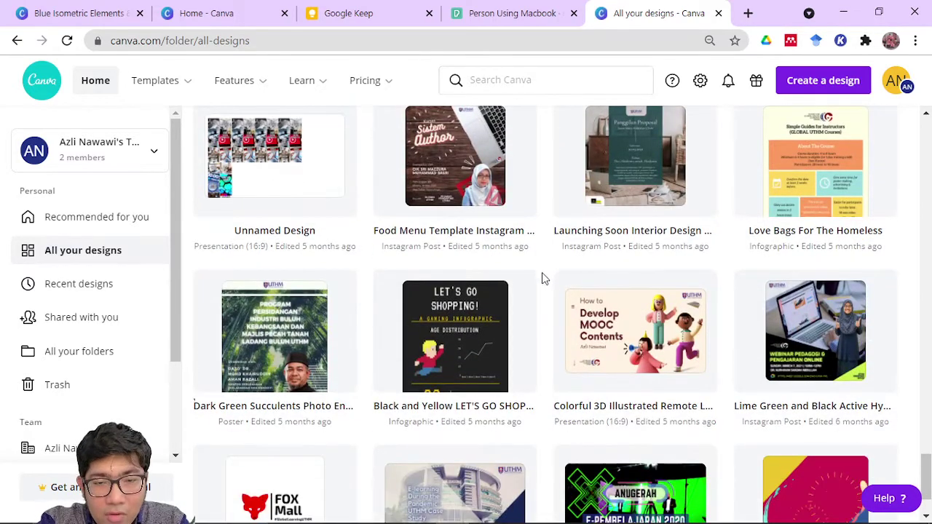
scroll(547, 294, "down", 4)
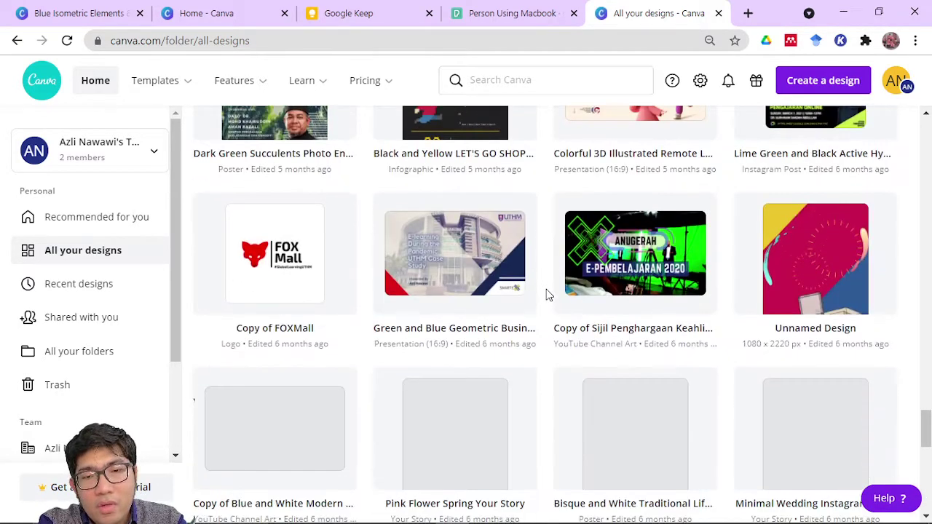
scroll(549, 295, "down", 2)
scroll(548, 295, "down", 5)
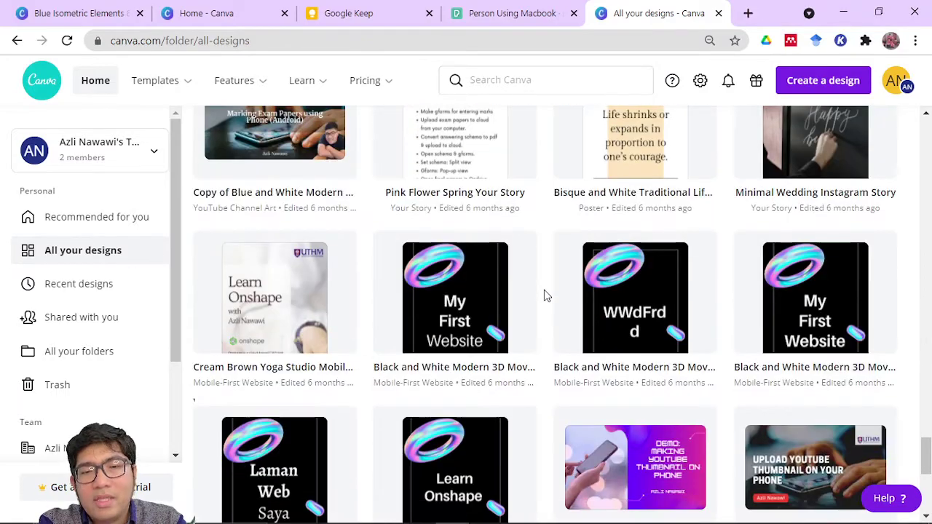
scroll(548, 306, "down", 7)
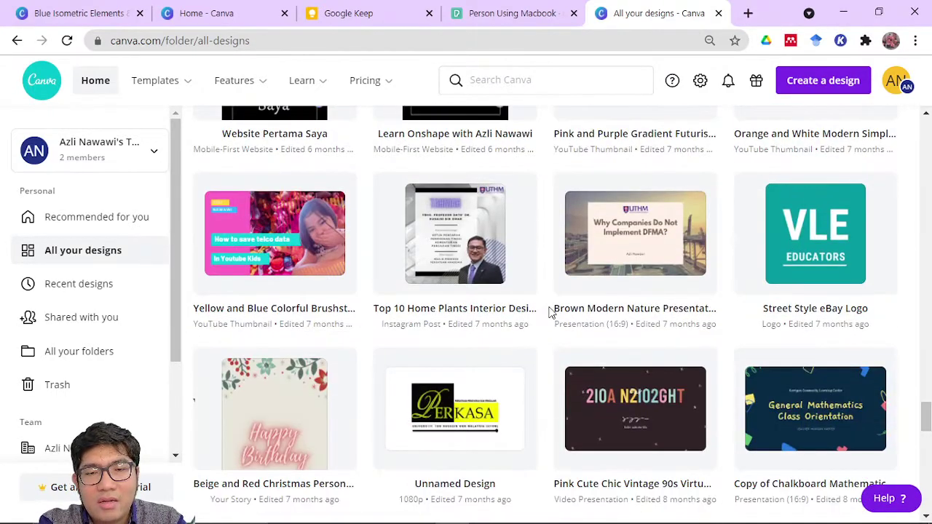
scroll(536, 324, "down", 2)
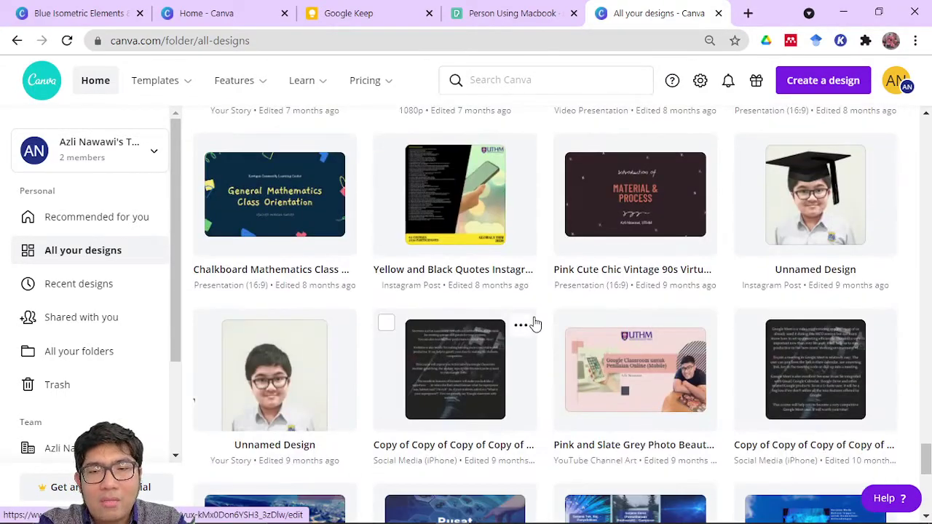
left_click_drag(926, 408, 919, 127)
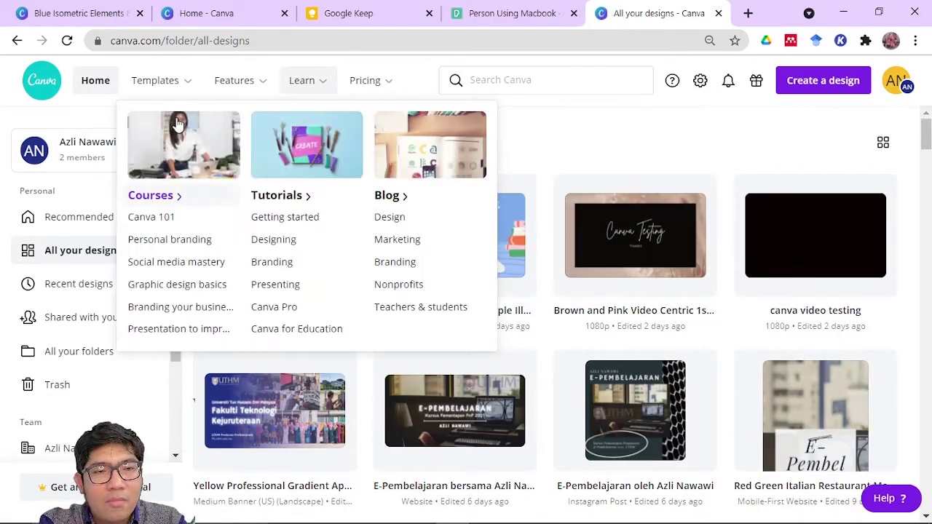
Step: Return to the home page and look over the template categories and the recent designs
left_click(104, 85)
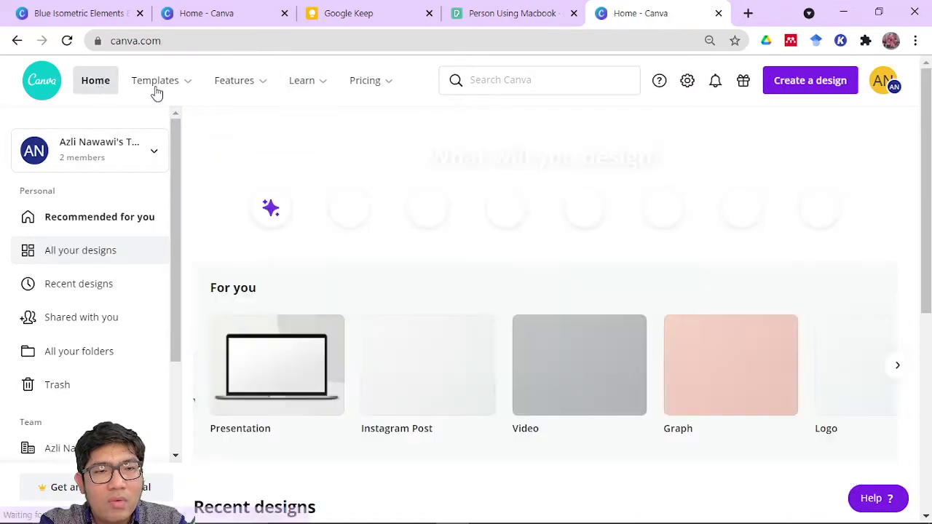
mouse_move(156, 94)
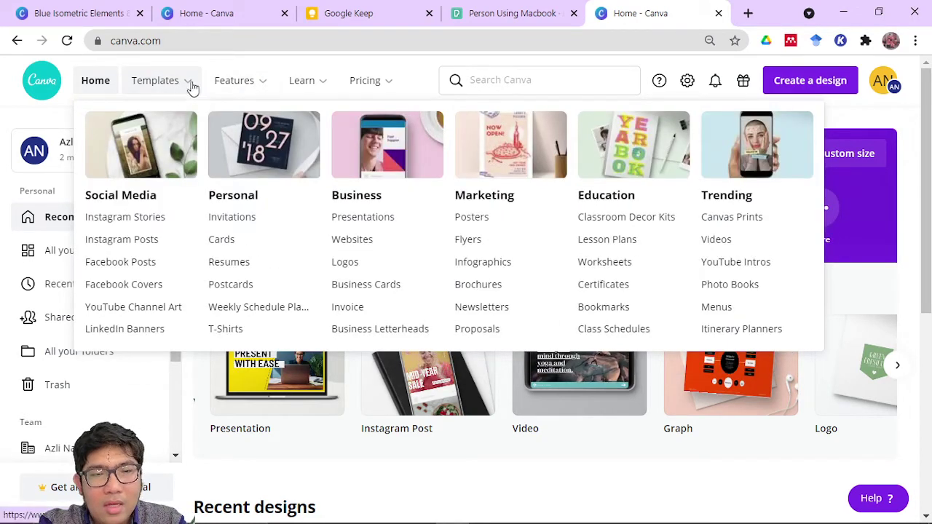
scroll(347, 330, "down", 2)
scroll(347, 321, "down", 3)
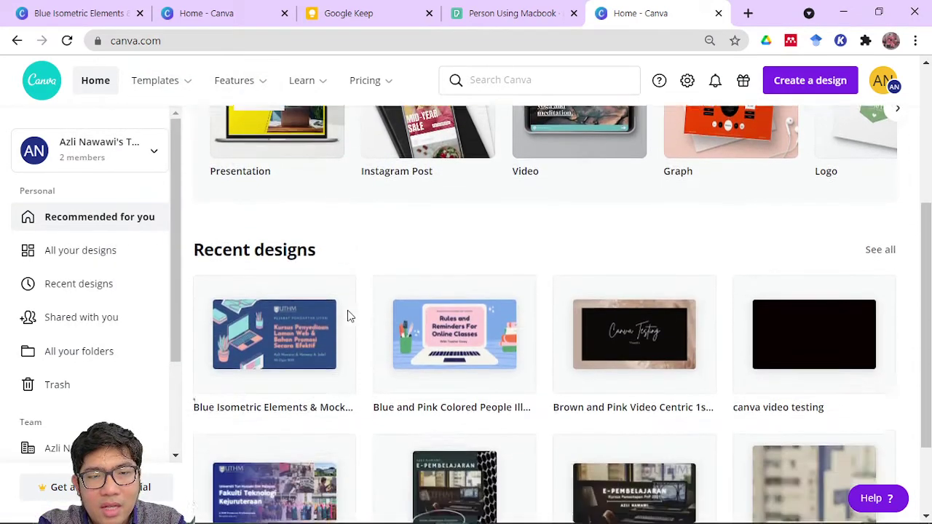
scroll(270, 270, "up", 4)
scroll(313, 235, "up", 1)
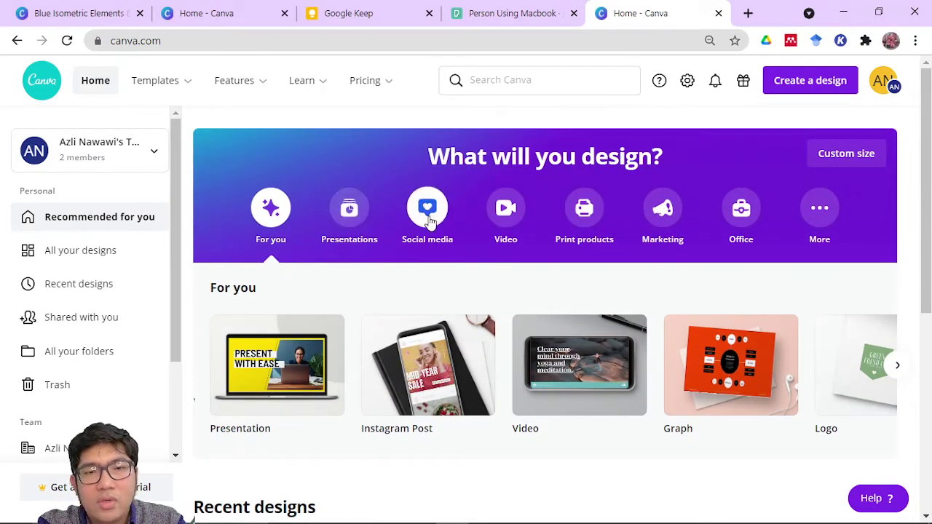
Step: Create a blank Instagram Post design from the social media design types
left_click(334, 215)
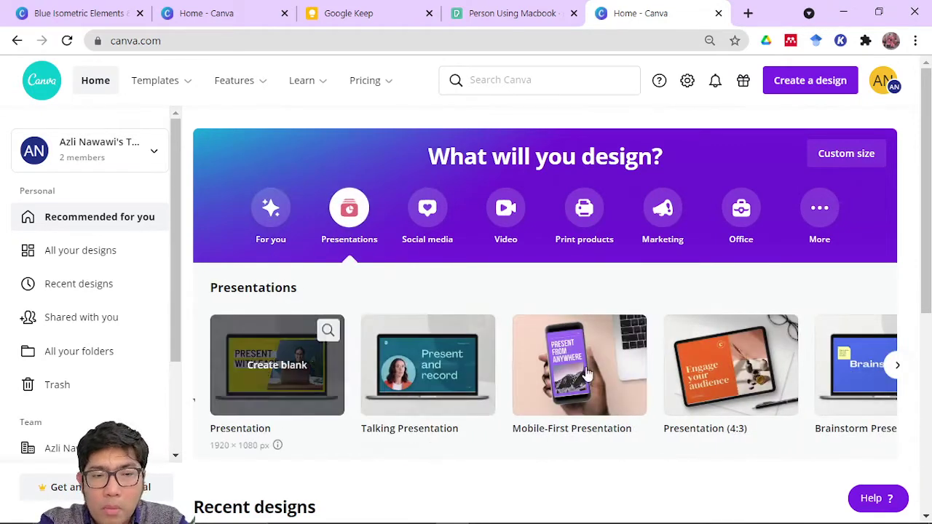
left_click(430, 211)
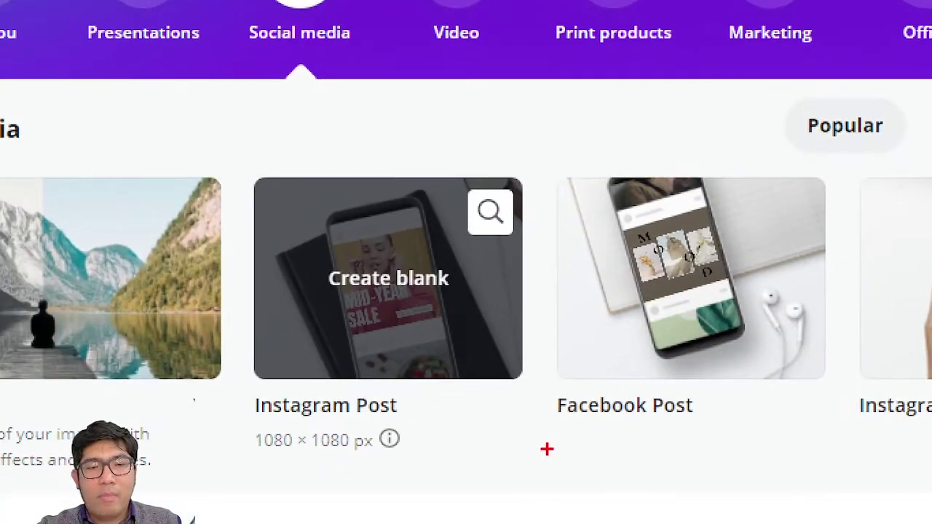
left_click_drag(383, 387, 512, 455)
mouse_move(212, 328)
left_mouse_down()
mouse_move(515, 359)
mouse_move(445, 458)
left_mouse_up()
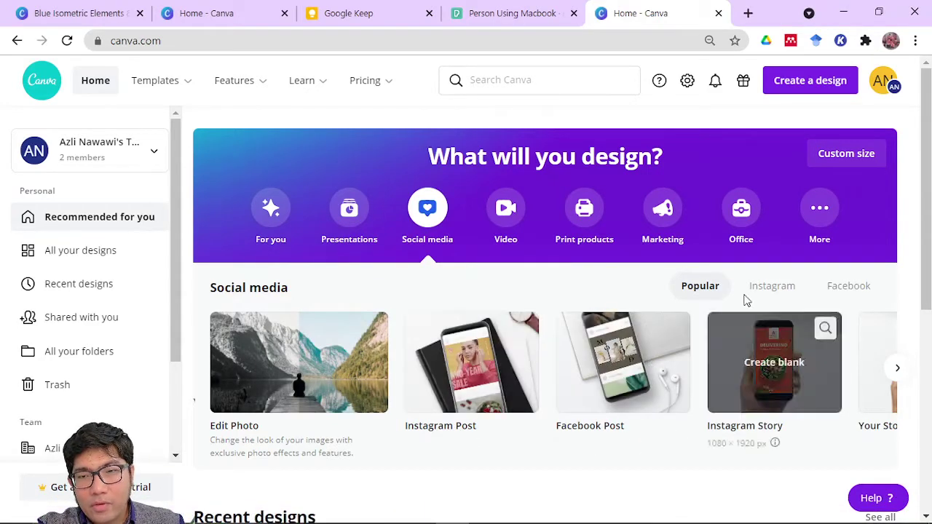
left_click(497, 356)
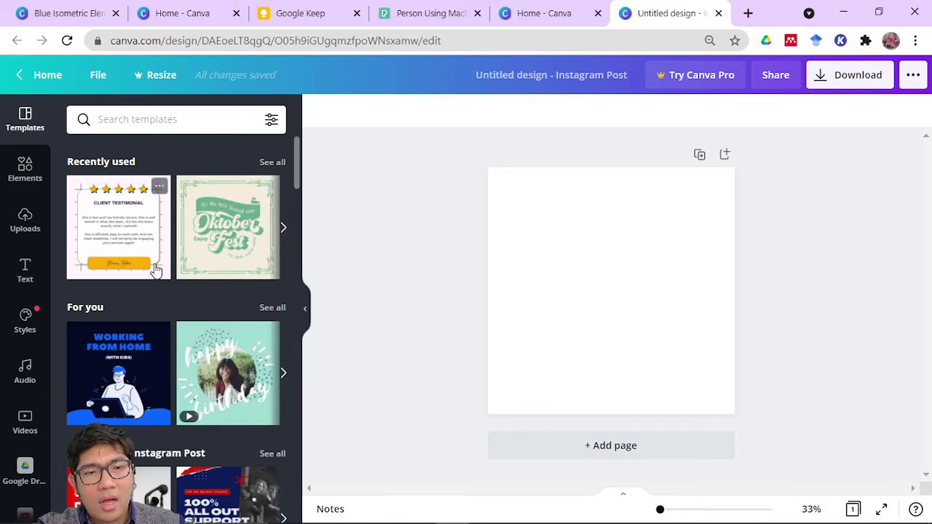
Step: Browse the suggested Instagram Post templates, including the sports event and coronavirus categories
scroll(155, 270, "down", 2)
scroll(183, 285, "up", 2)
scroll(195, 375, "down", 1)
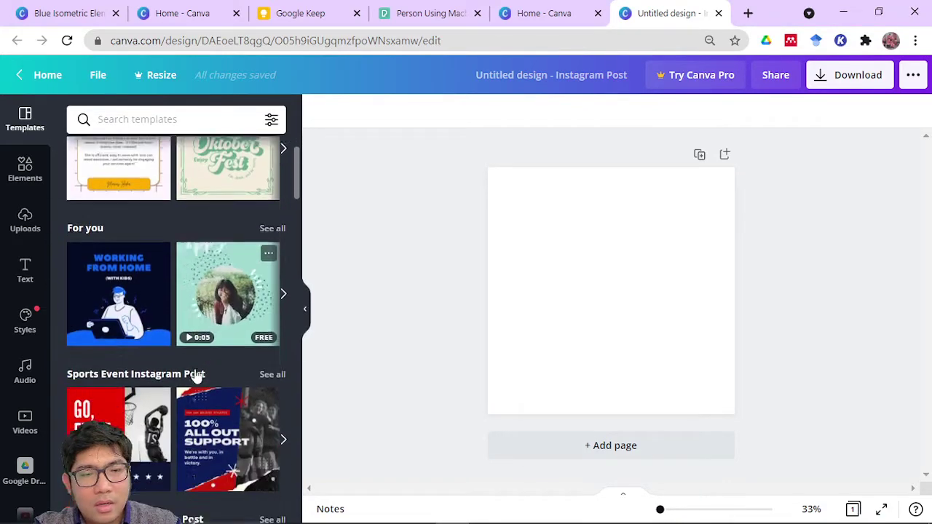
scroll(195, 375, "down", 1)
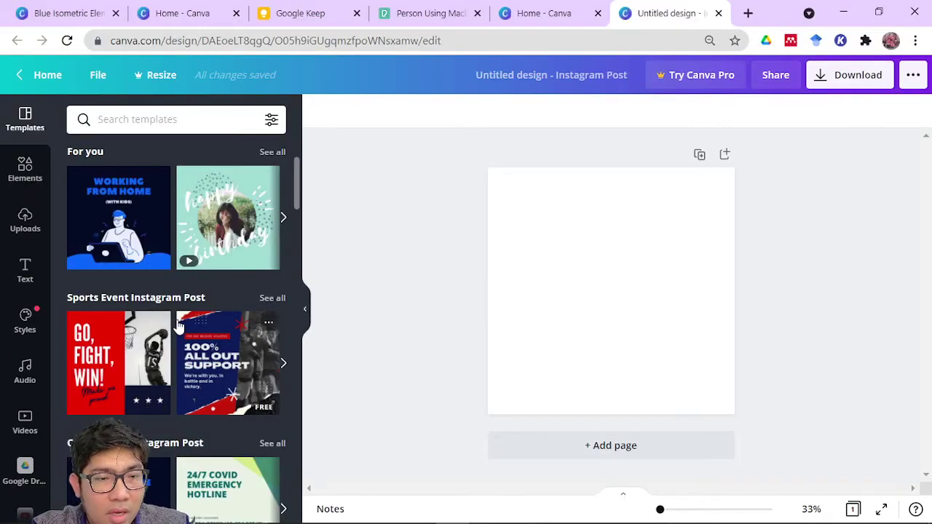
scroll(197, 328, "down", 2)
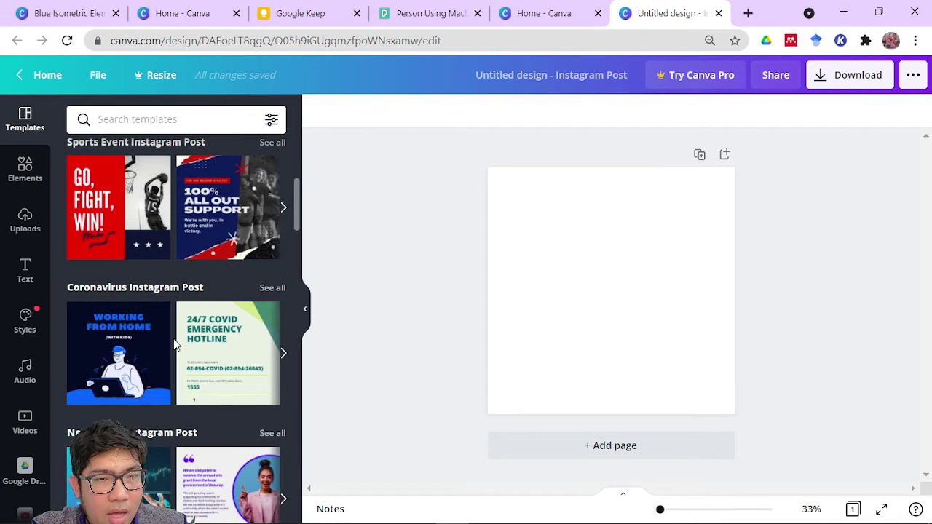
scroll(182, 321, "up", 4)
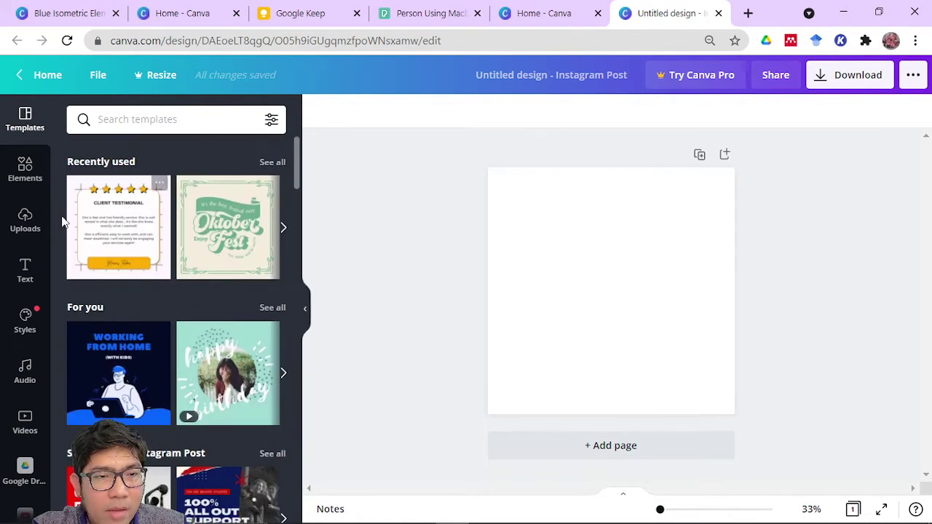
Step: Show all the "For you" template suggestions, look through them, and return to the template categories
scroll(171, 291, "down", 1)
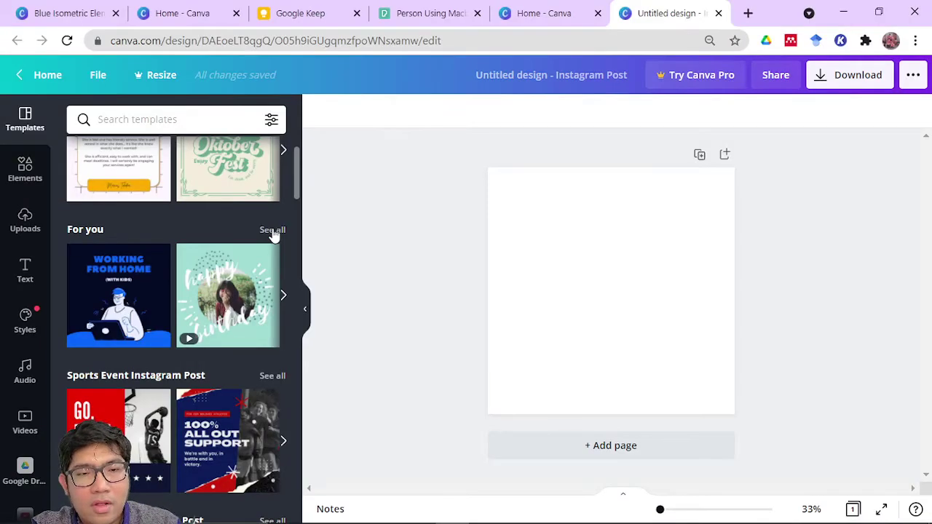
left_click(272, 231)
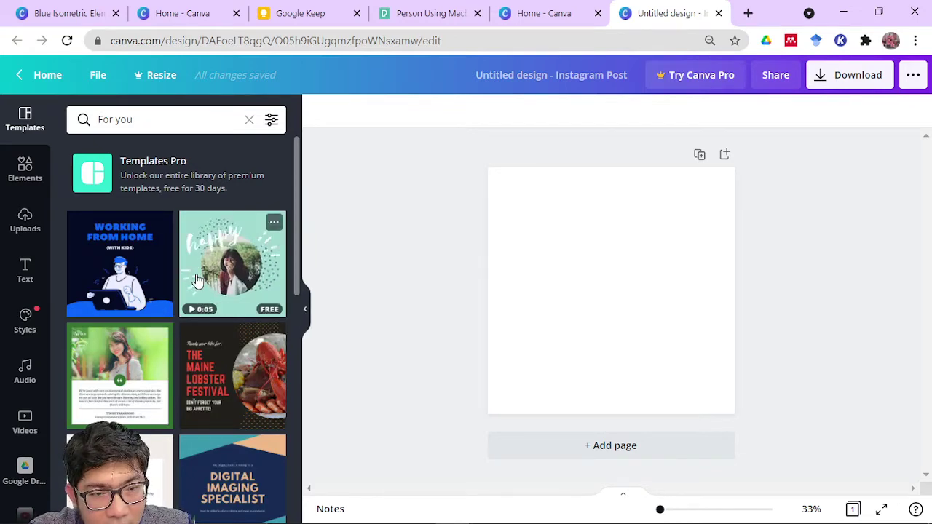
scroll(196, 280, "down", 2)
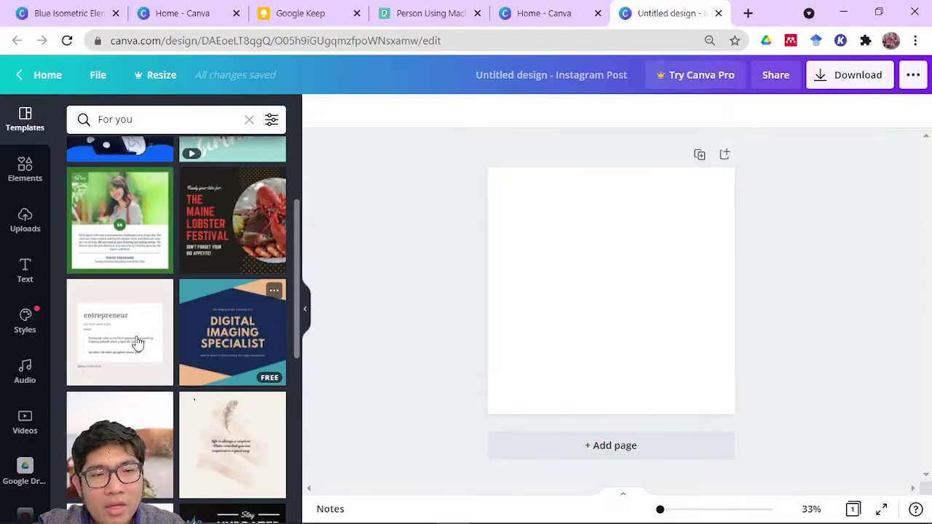
scroll(135, 339, "down", 3)
scroll(191, 294, "down", 4)
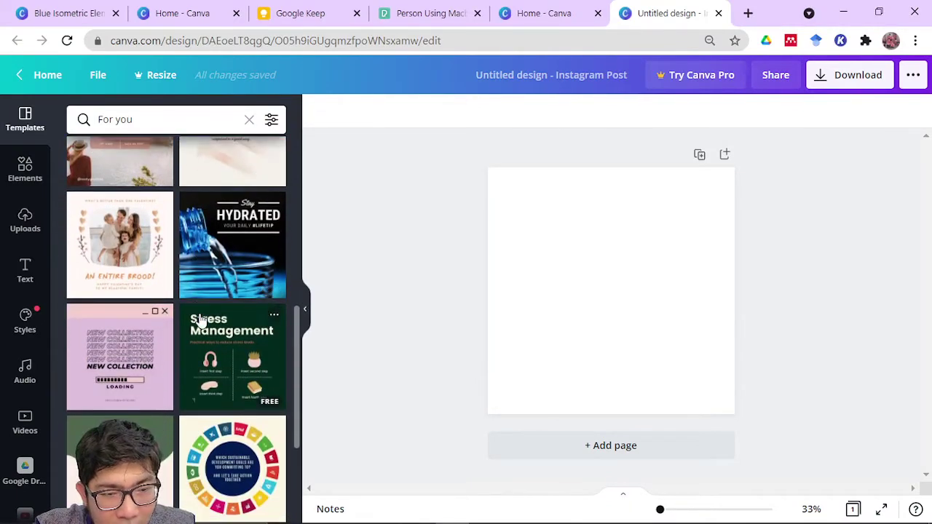
scroll(185, 299, "down", 2)
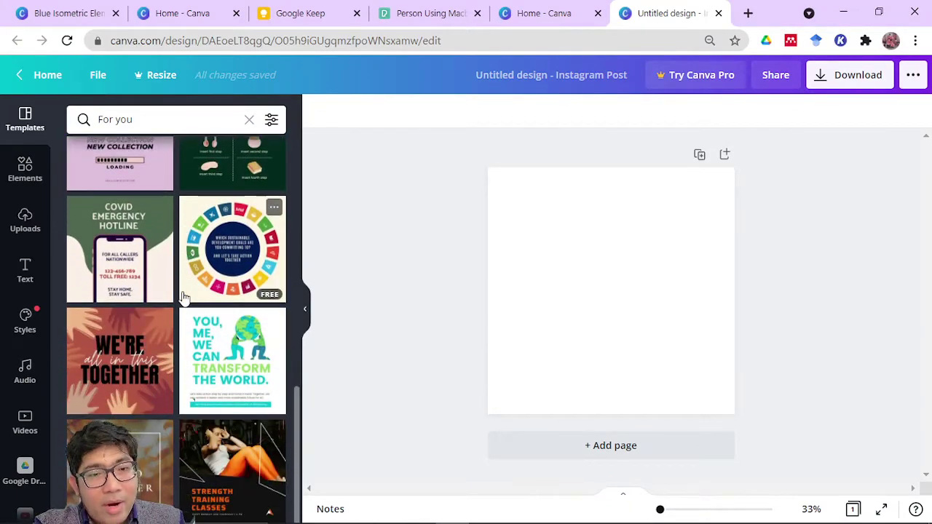
scroll(192, 358, "up", 10)
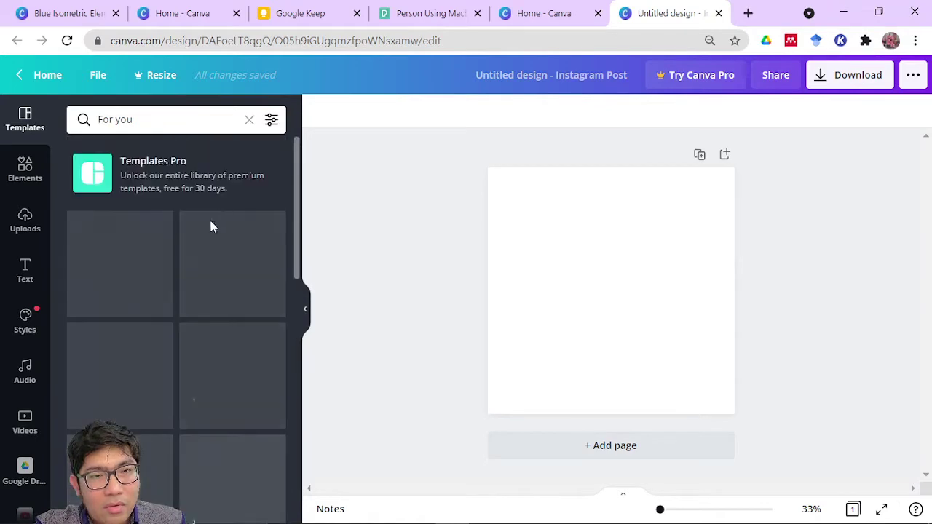
left_click(248, 121)
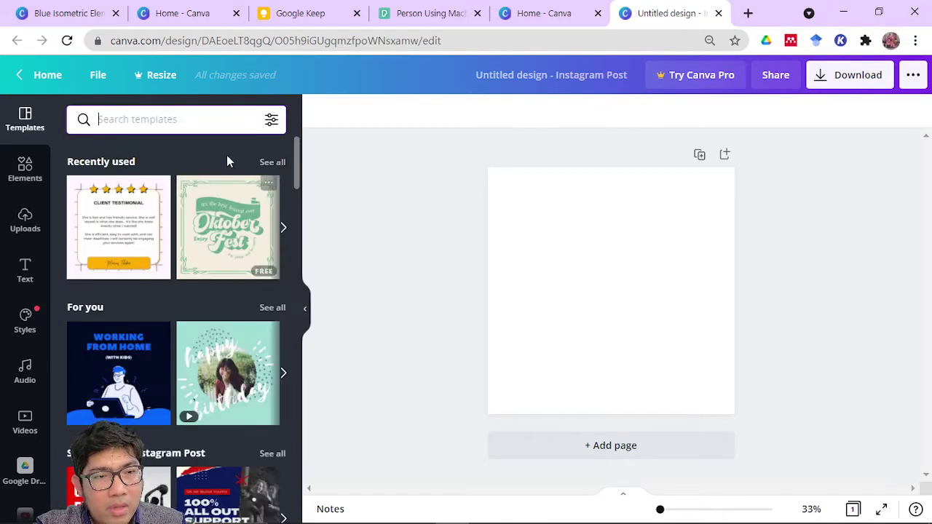
Step: Browse the Instagram Post template categories, from sports event and newsroom through food, sale and wedding to autumn
scroll(206, 301, "down", 2)
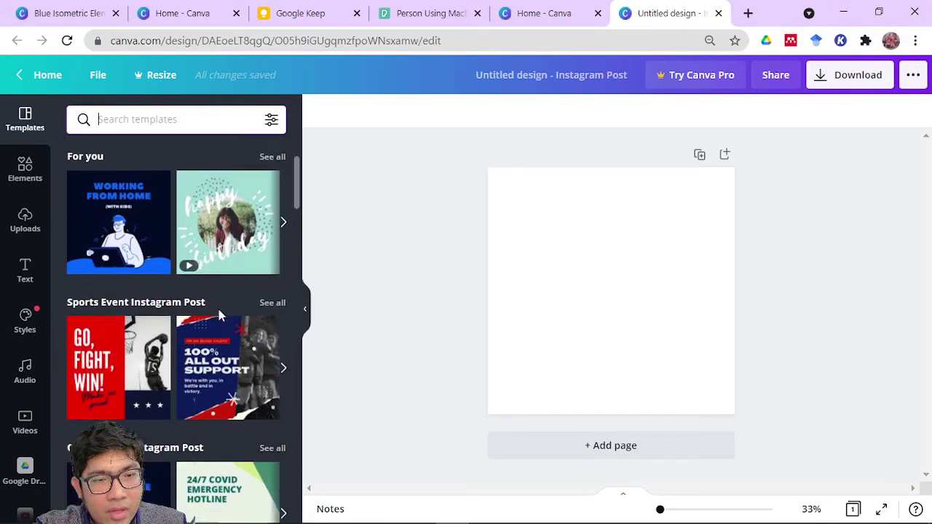
scroll(201, 314, "down", 2)
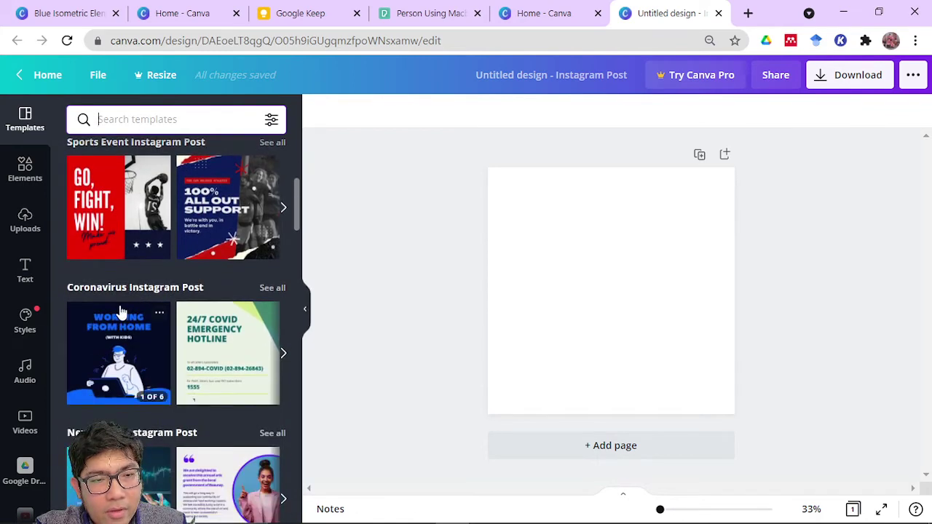
scroll(123, 314, "down", 2)
scroll(129, 316, "down", 4)
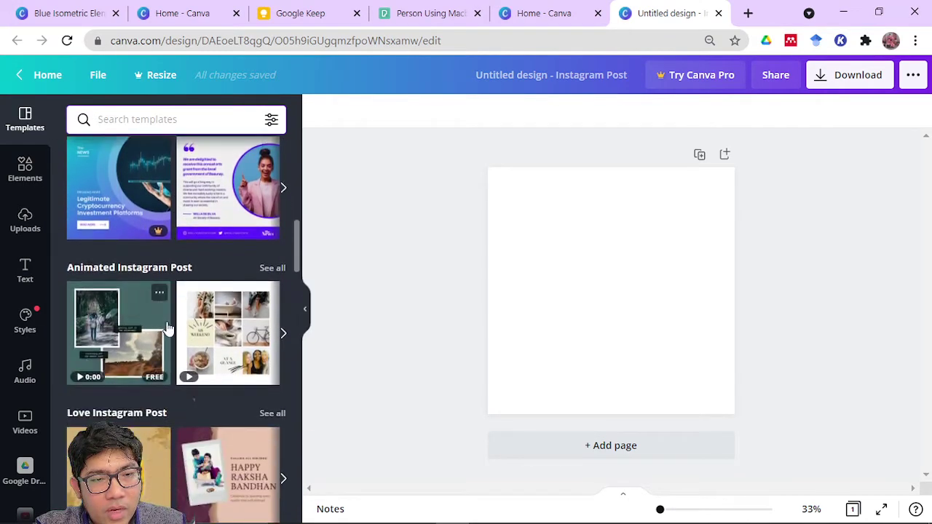
scroll(182, 310, "down", 4)
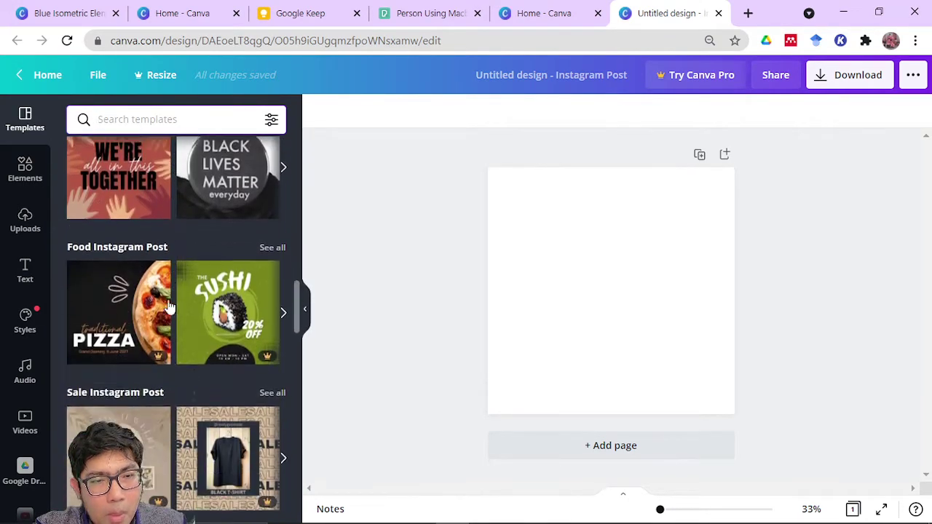
scroll(196, 291, "down", 3)
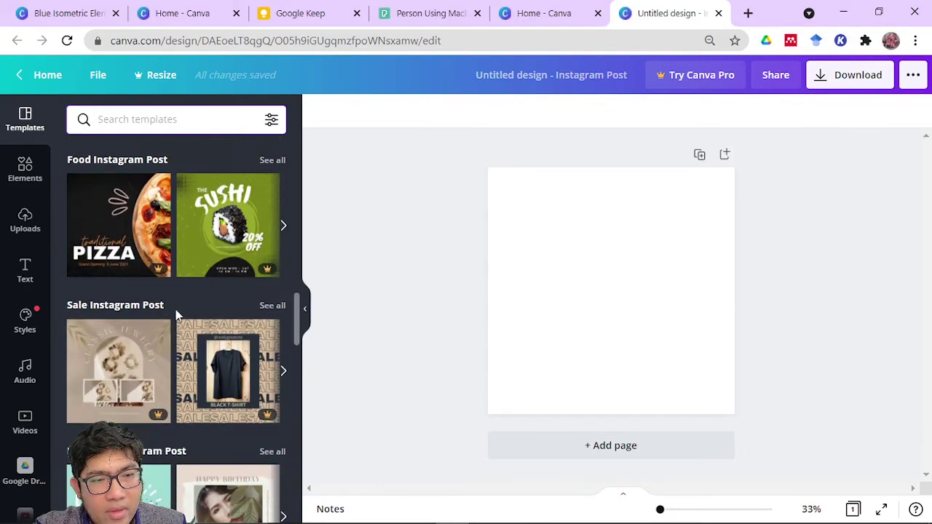
scroll(175, 323, "down", 6)
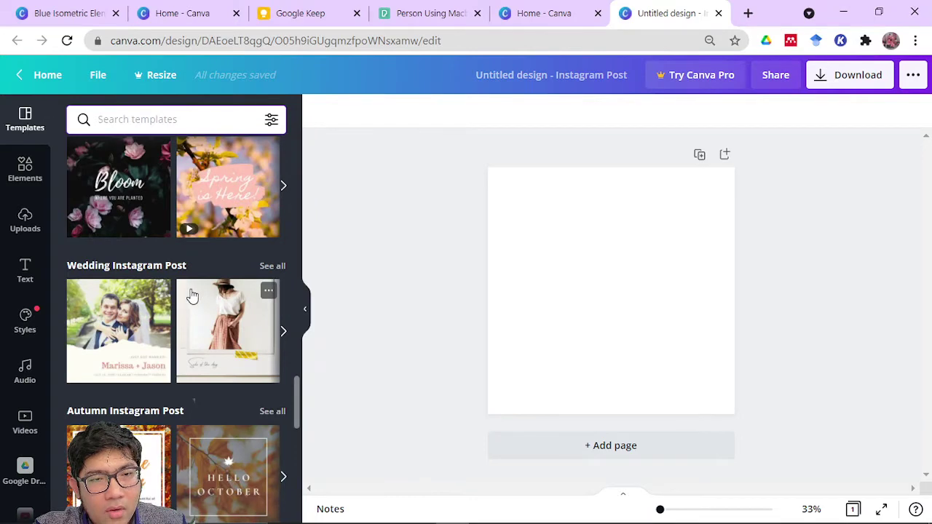
scroll(191, 296, "up", 14)
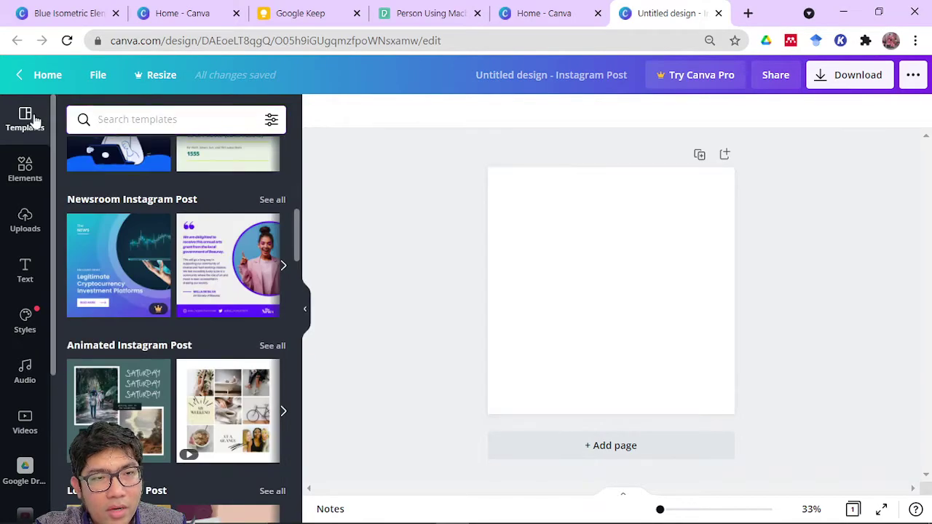
scroll(167, 210, "up", 5)
scroll(164, 213, "up", 2)
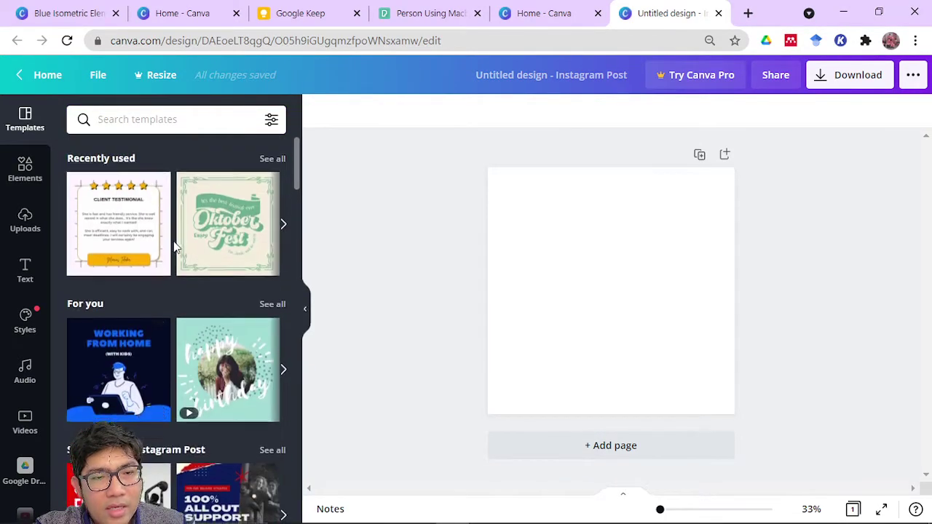
Step: Apply the "We're with you!" running track template from the full Sports Event Instagram Post collection to the blank page
scroll(240, 277, "down", 2)
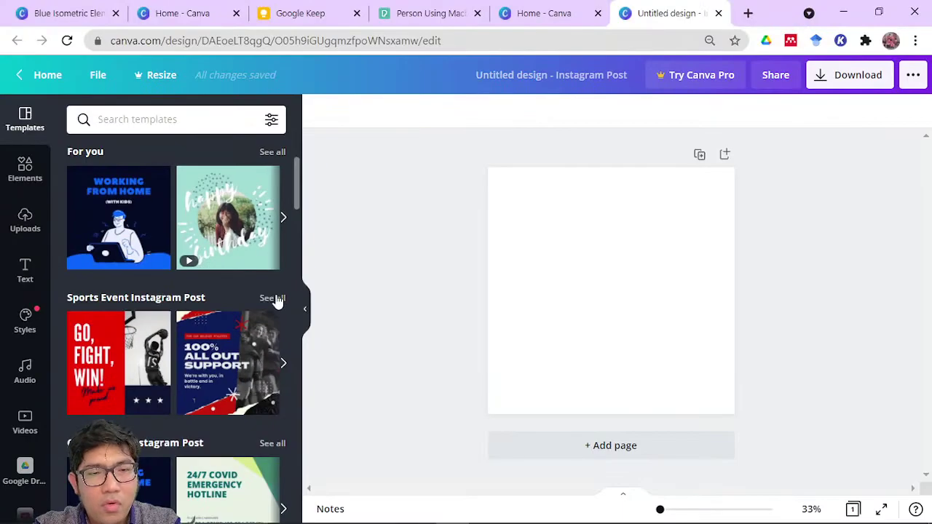
left_click(274, 299)
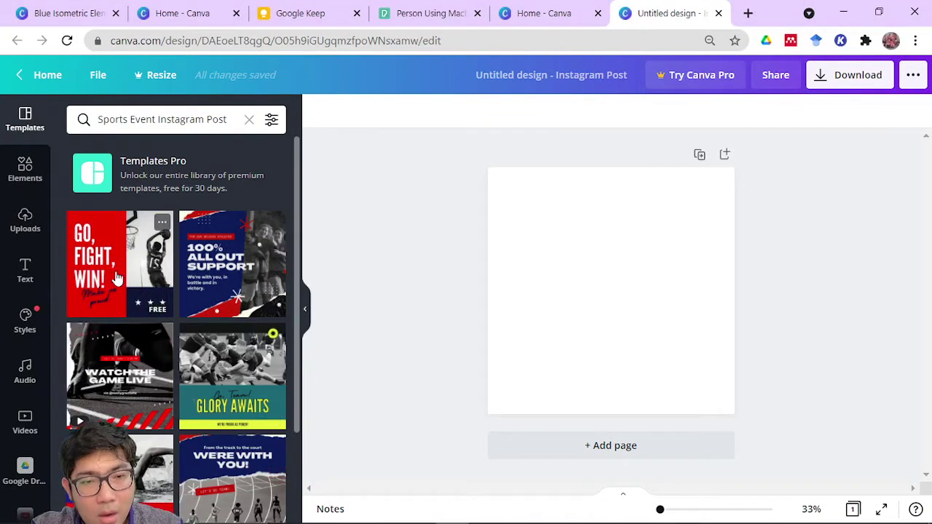
scroll(162, 271, "down", 2)
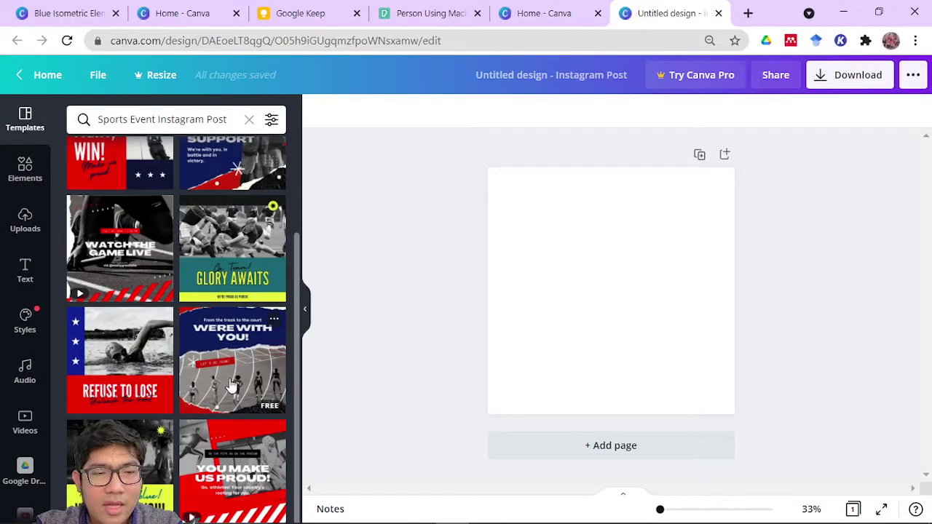
left_click(232, 386)
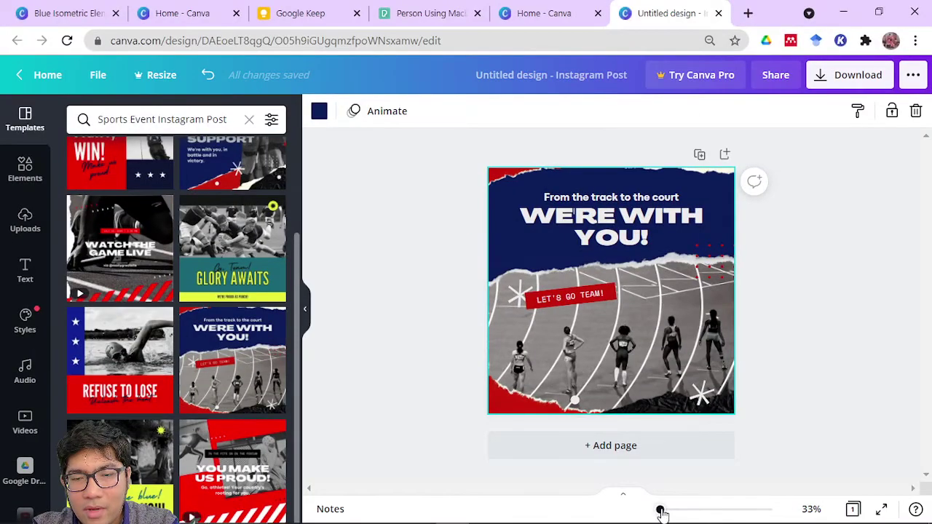
Step: Examine the applied template's headline, label and graphics up close, and check them against the course poster note in Google Keep
mouse_move(661, 512)
left_mouse_down()
mouse_move(682, 510)
mouse_move(655, 510)
mouse_move(667, 510)
left_mouse_up()
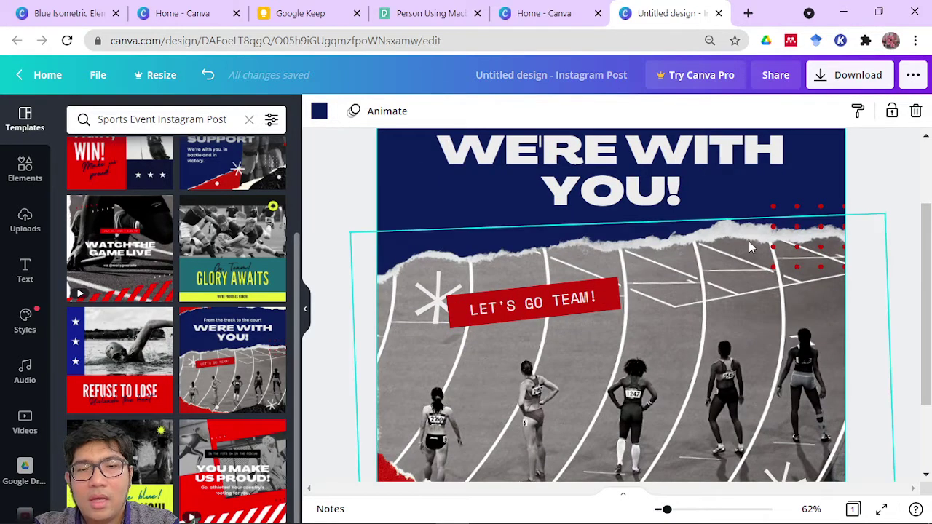
scroll(472, 191, "up", 3)
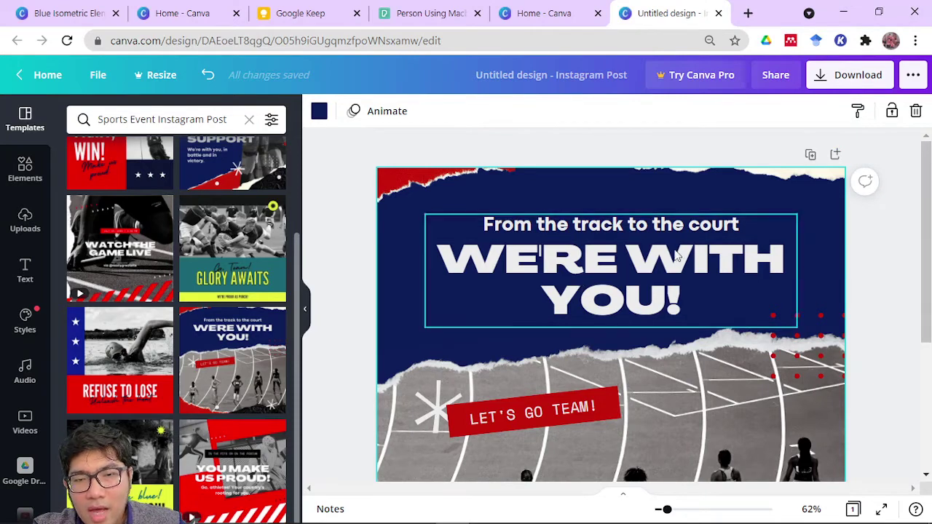
scroll(611, 290, "down", 3)
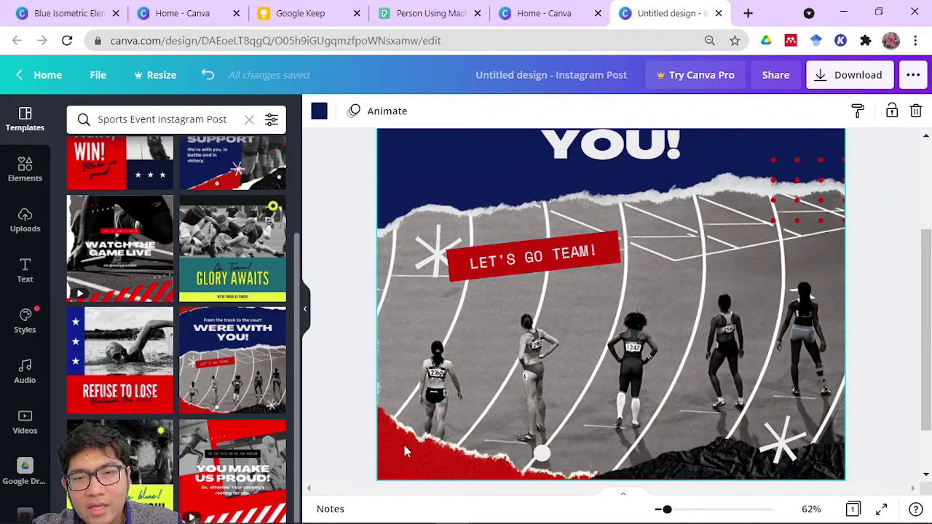
scroll(548, 418, "down", 1)
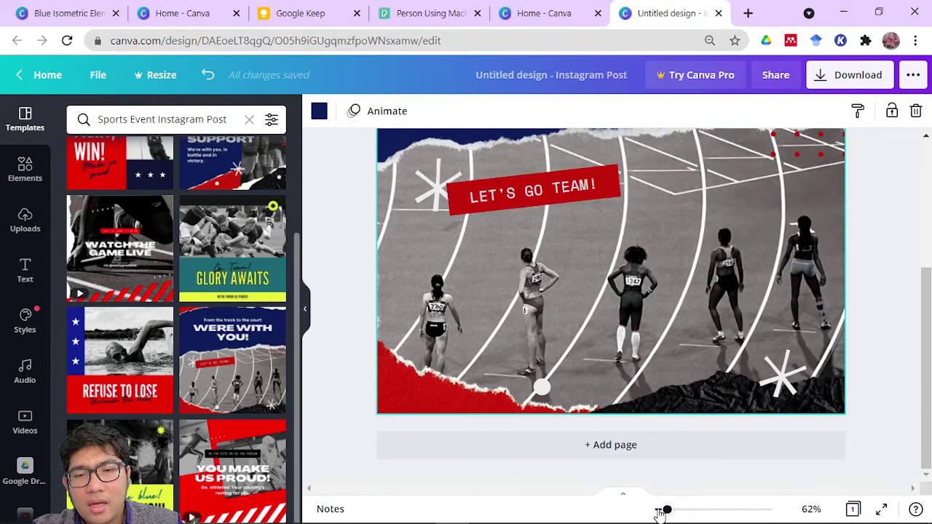
left_click(661, 511)
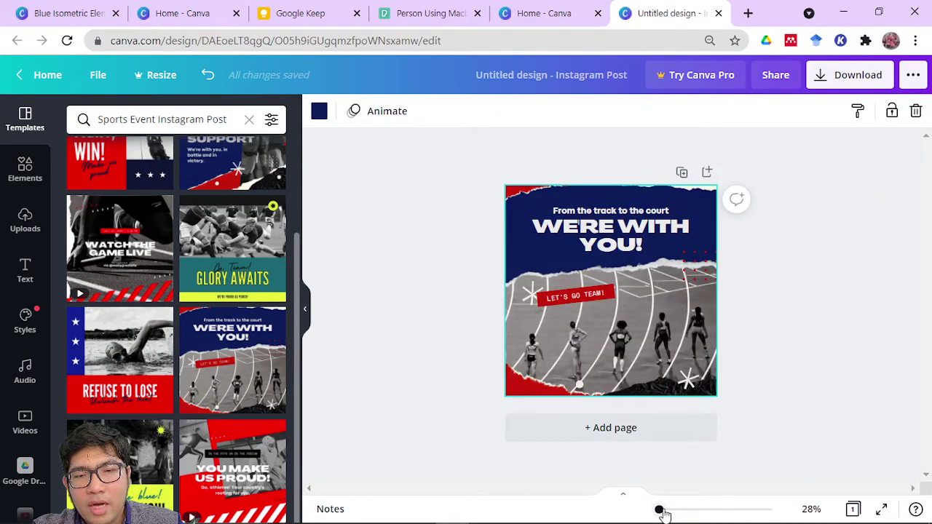
left_click_drag(660, 512, 662, 511)
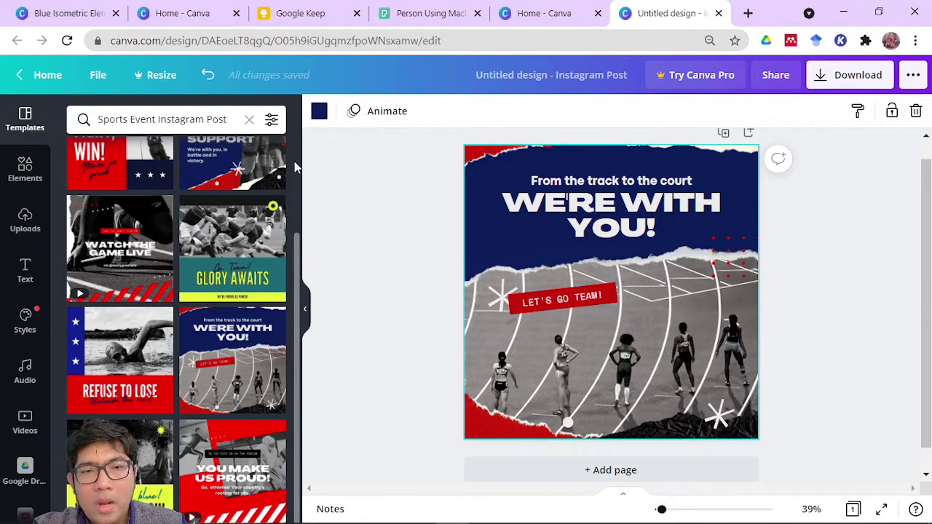
left_click(300, 20)
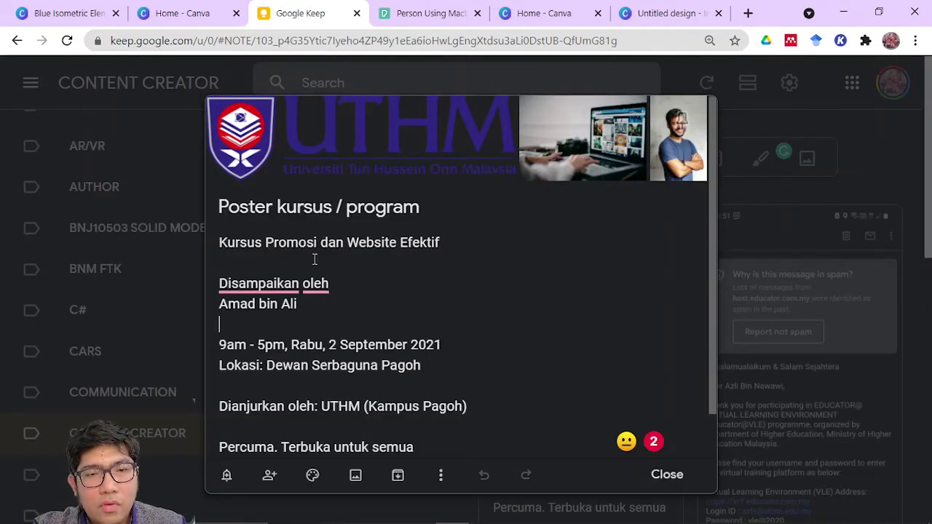
left_click(640, 20)
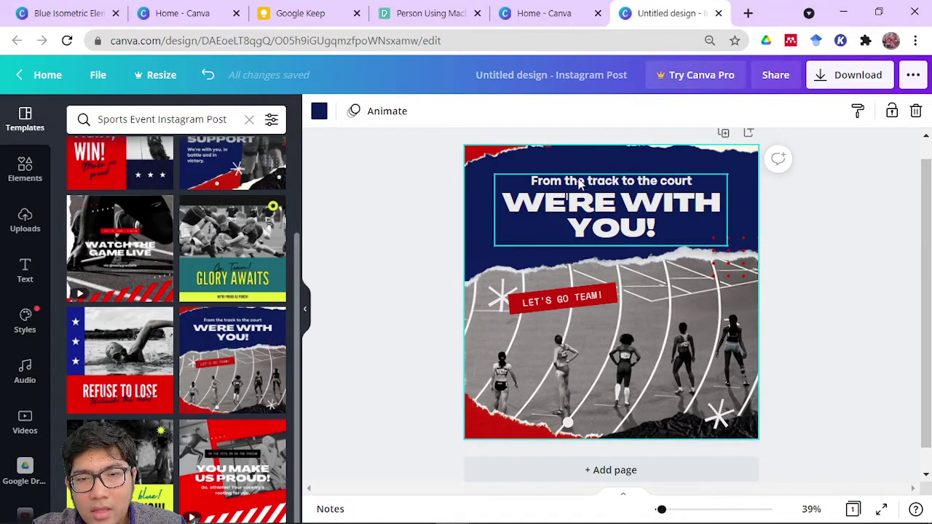